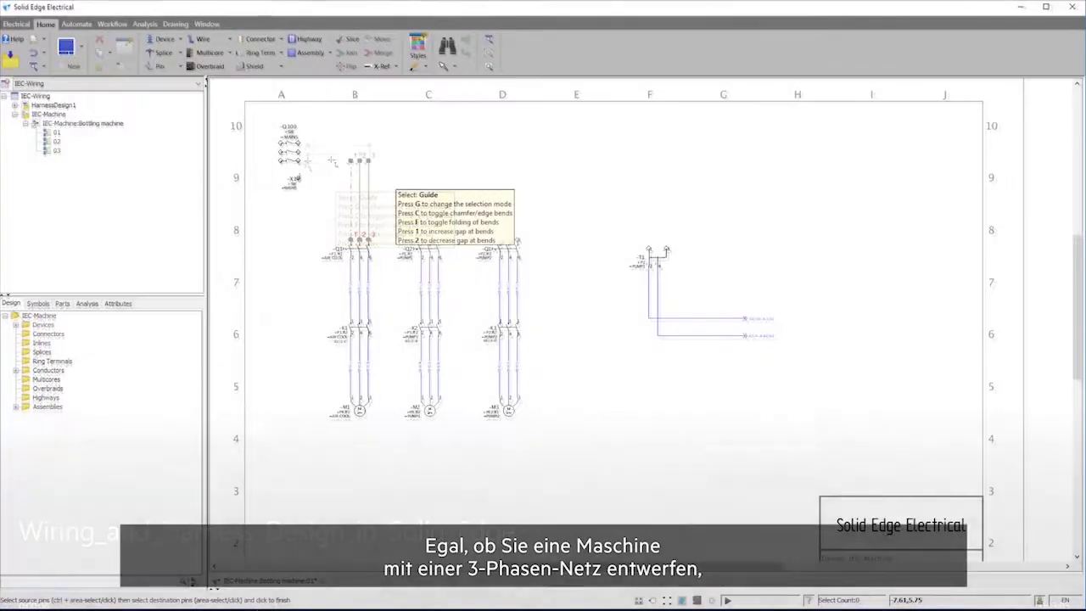
Finish the three wires from the Q100 mains pins to Q1's upper pins and start wiring from Q2's three upper pins.
{"action": "left_click", "coordinate": [346, 196]}
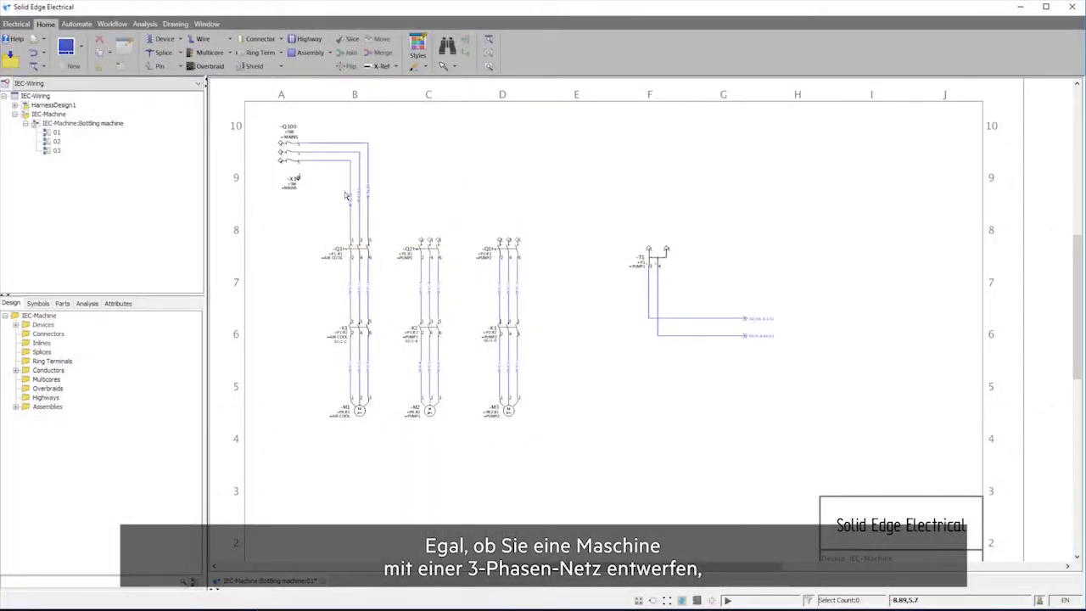
{"action": "key", "text": "space"}
{"action": "left_click_drag", "start_coordinate": [416, 230], "coordinate": [441, 240]}
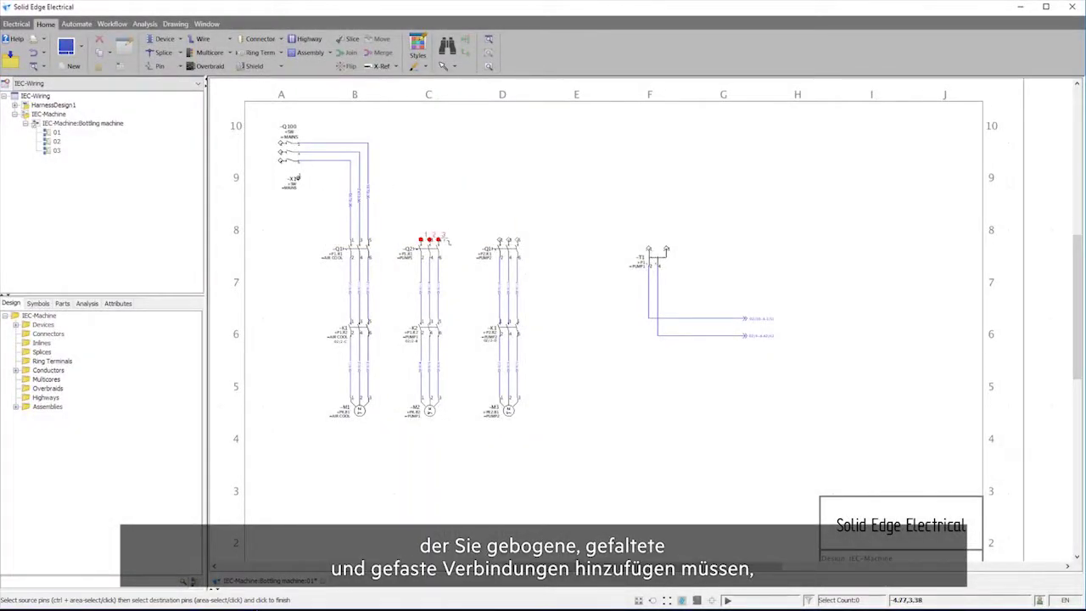
{"action": "left_click", "coordinate": [445, 241]}
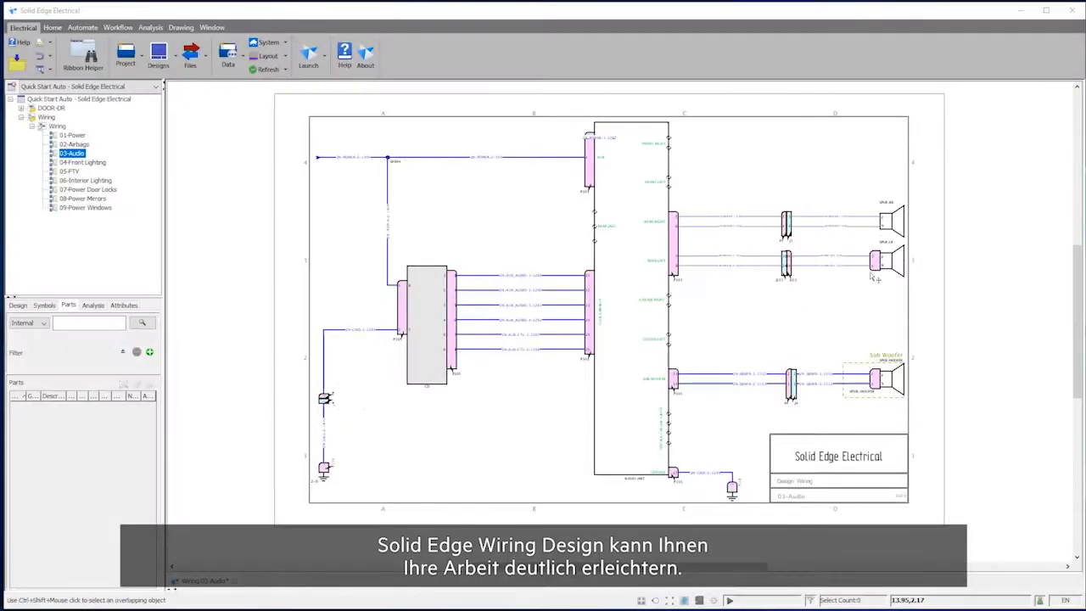
Generate harness connectors for the SPKR-RR speaker on the 03-Audio diagram.
{"action": "scroll", "coordinate": [874, 278], "scroll_direction": "up", "scroll_amount": 5}
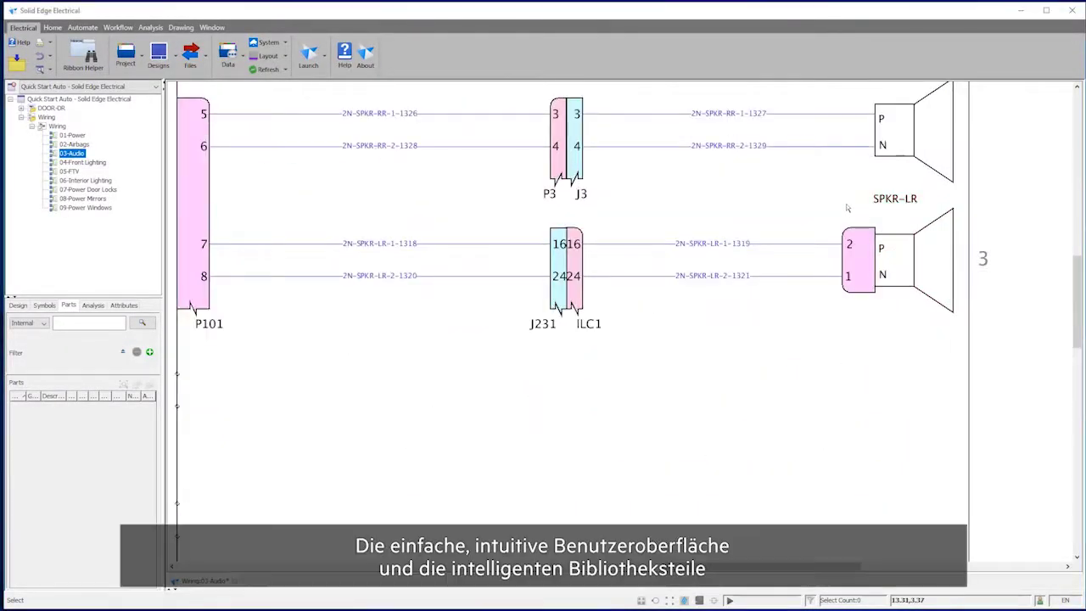
{"action": "middle_click_drag", "start_coordinate": [847, 208], "coordinate": [837, 304]}
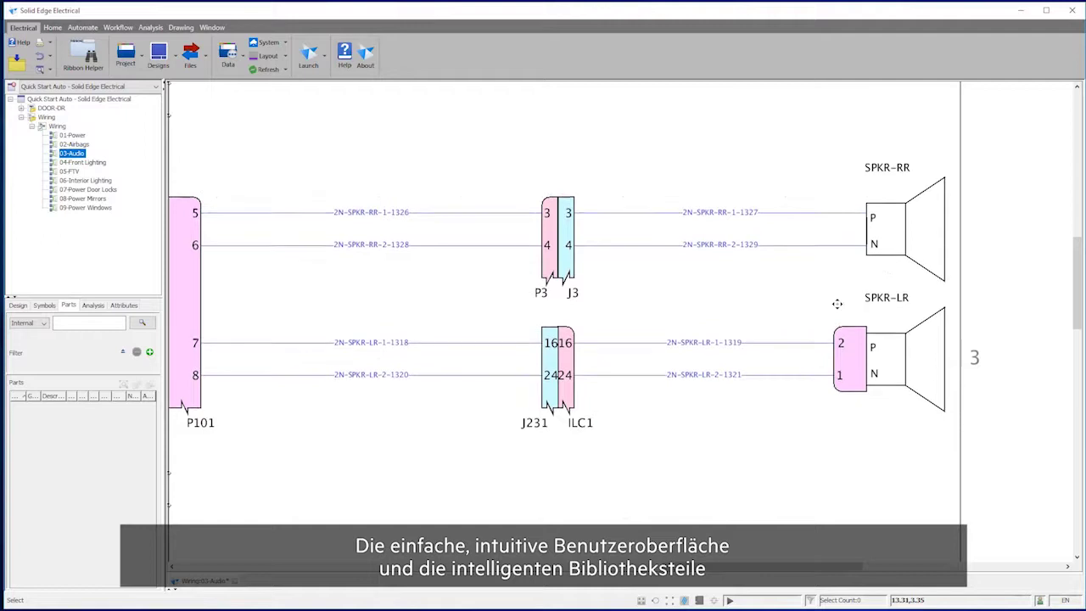
{"action": "right_click", "coordinate": [896, 238]}
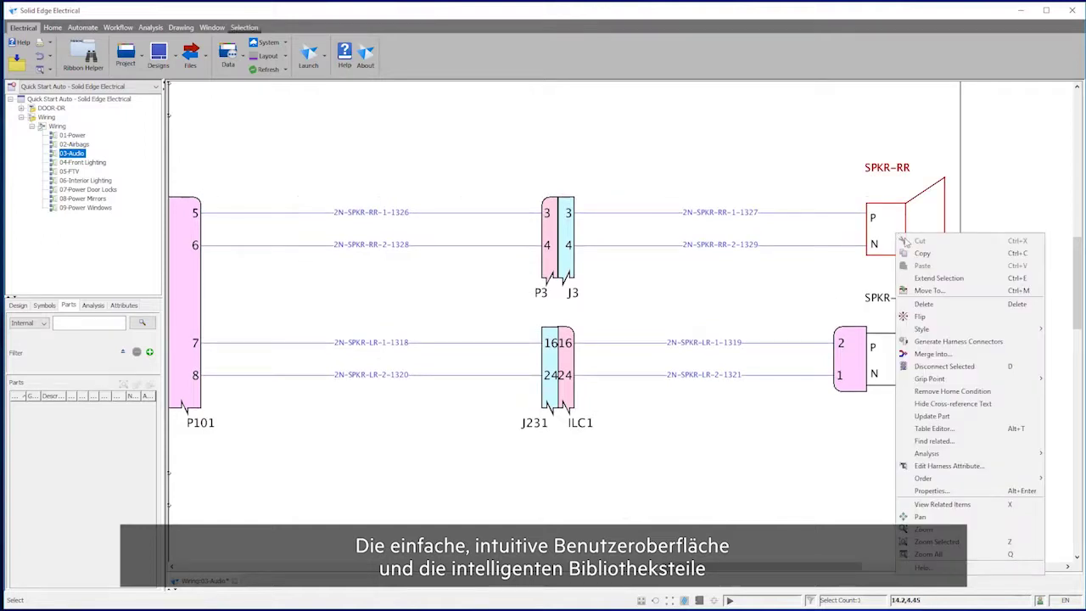
{"action": "left_click", "coordinate": [958, 343]}
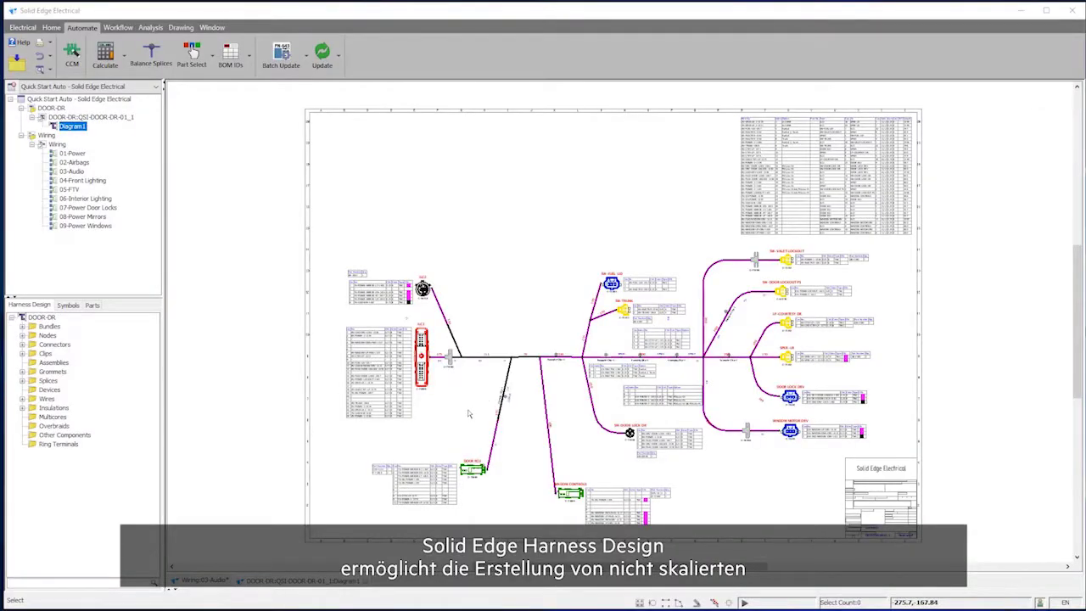
Examine the door harness diagram from the ILC1 and ILC2 connectors across the branches to the wire table.
{"action": "scroll", "coordinate": [467, 413], "scroll_direction": "up", "scroll_amount": 5}
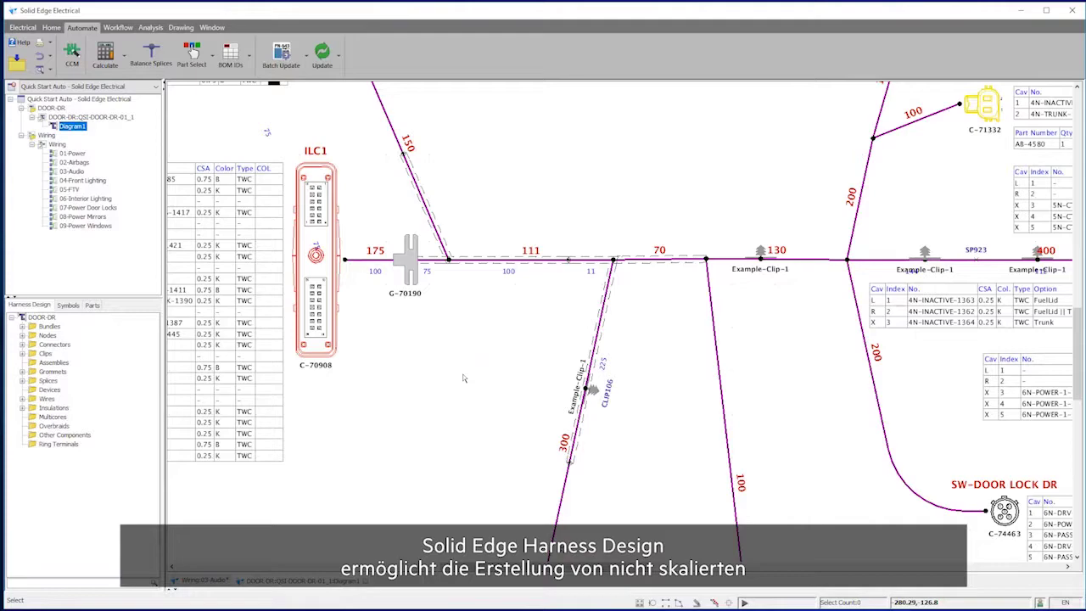
{"action": "middle_click_drag", "start_coordinate": [463, 379], "coordinate": [574, 493]}
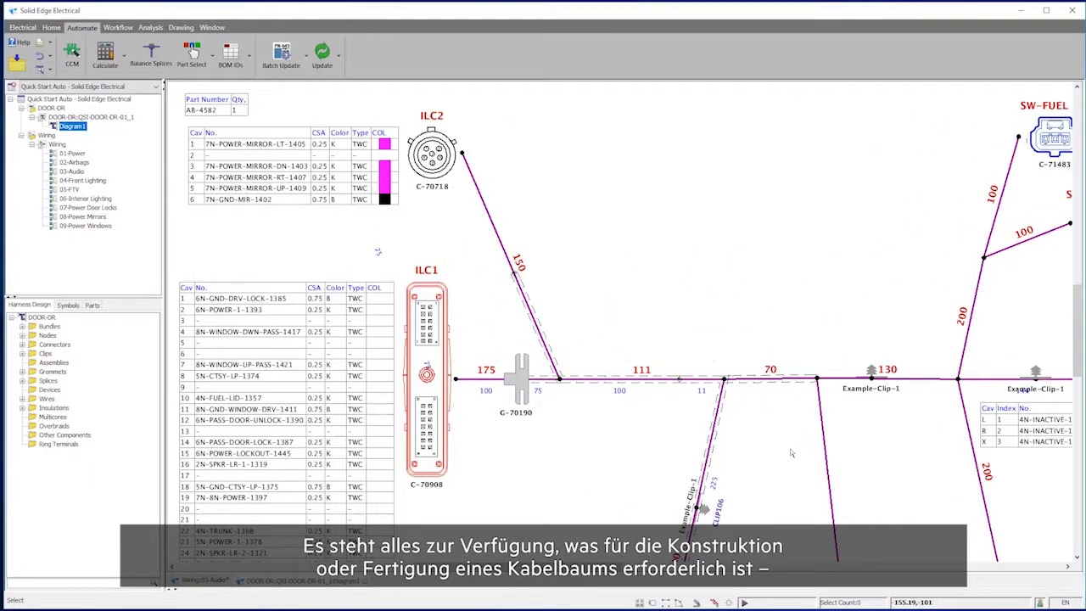
{"action": "middle_click_drag", "start_coordinate": [657, 495], "coordinate": [229, 490]}
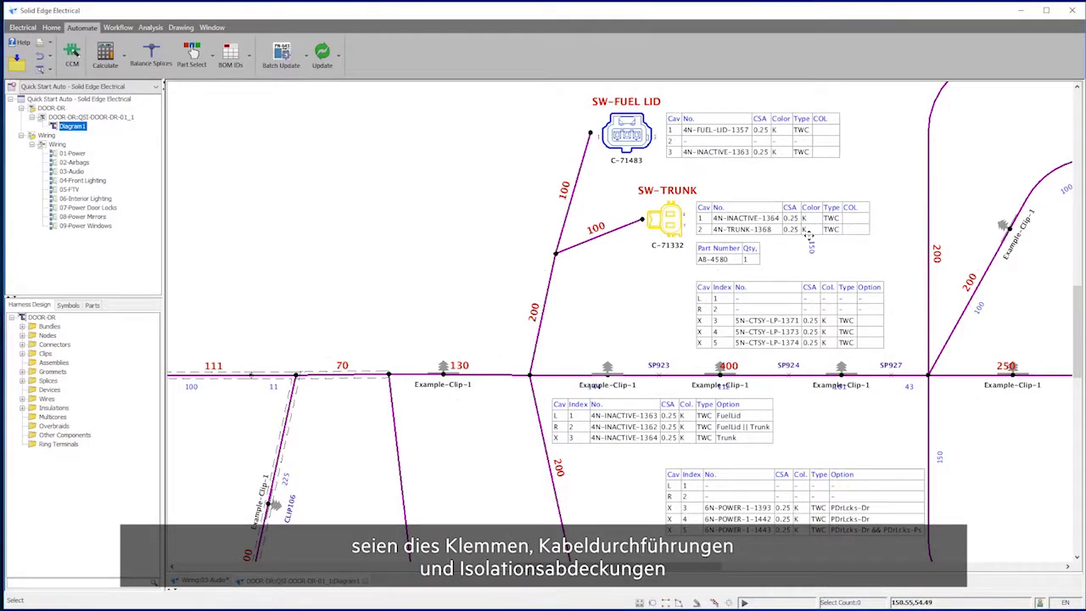
{"action": "middle_click_drag", "start_coordinate": [808, 236], "coordinate": [553, 390]}
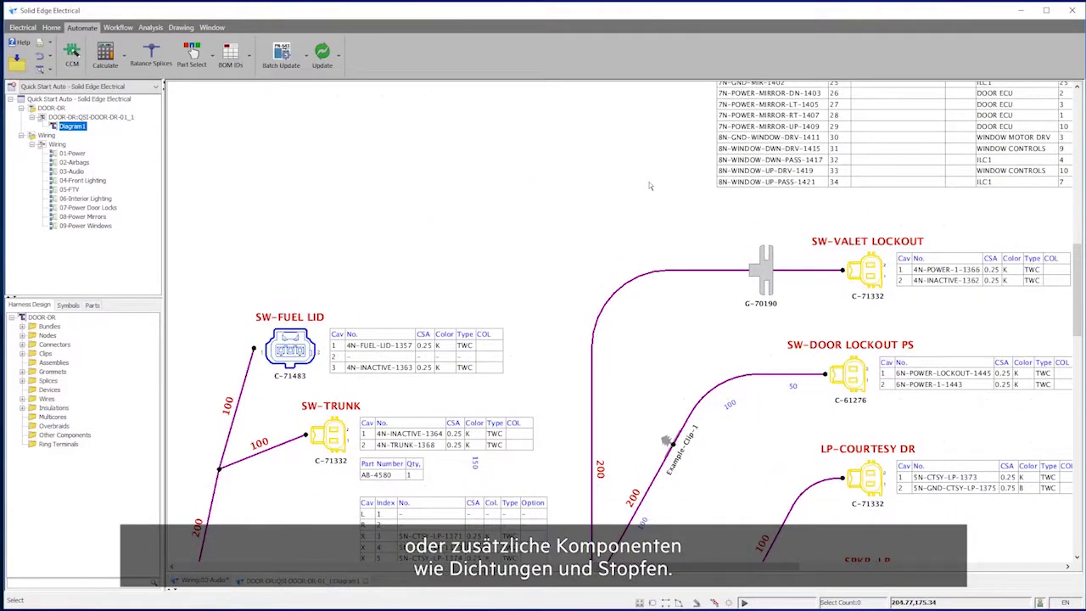
{"action": "middle_click_drag", "start_coordinate": [648, 182], "coordinate": [426, 435]}
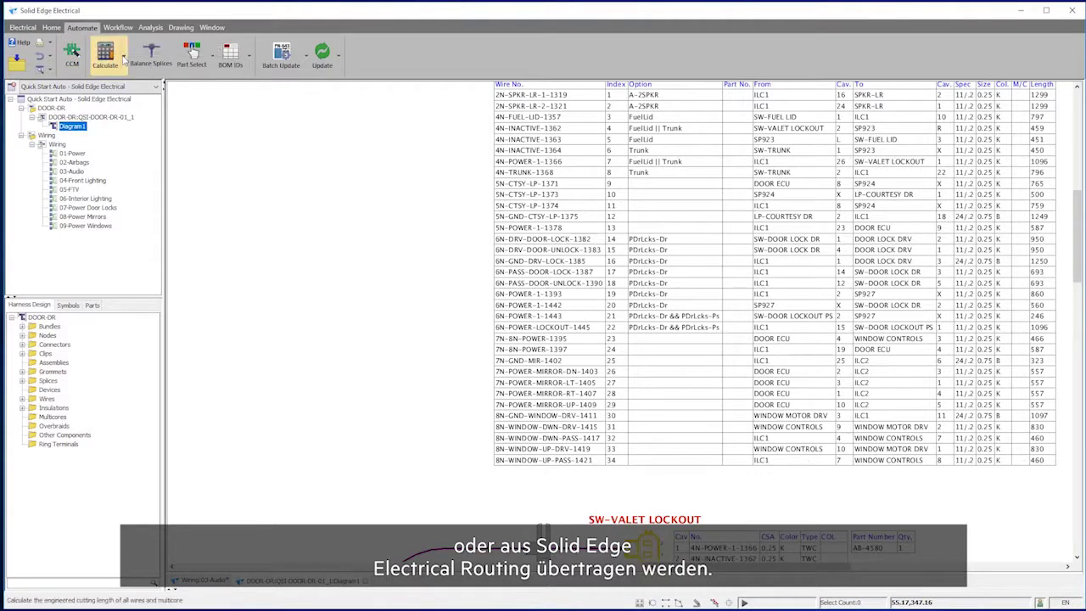
{"action": "left_click", "coordinate": [124, 59]}
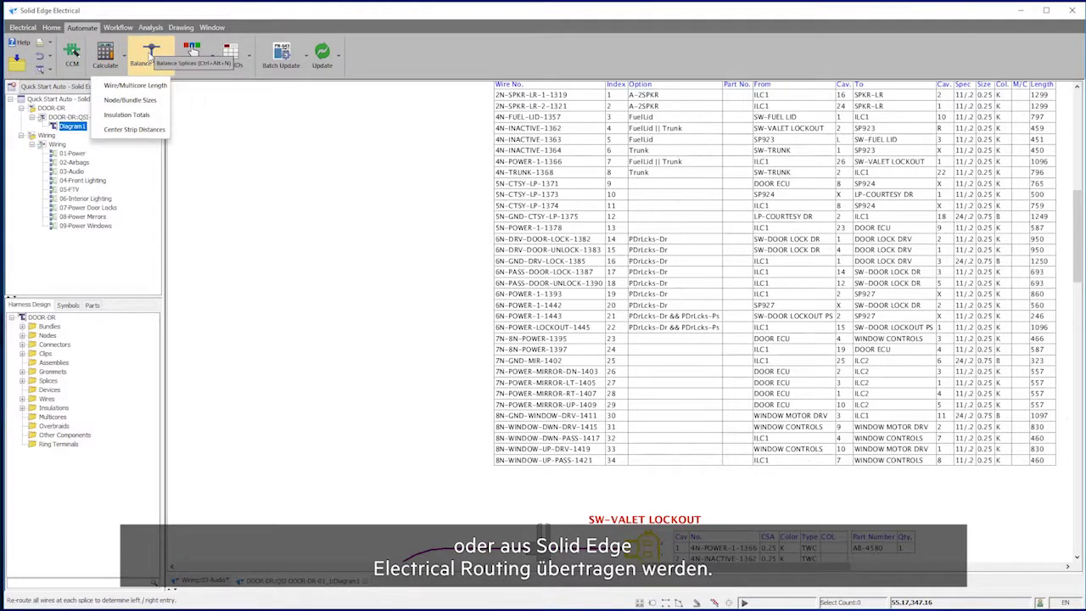
{"action": "left_click", "coordinate": [213, 56]}
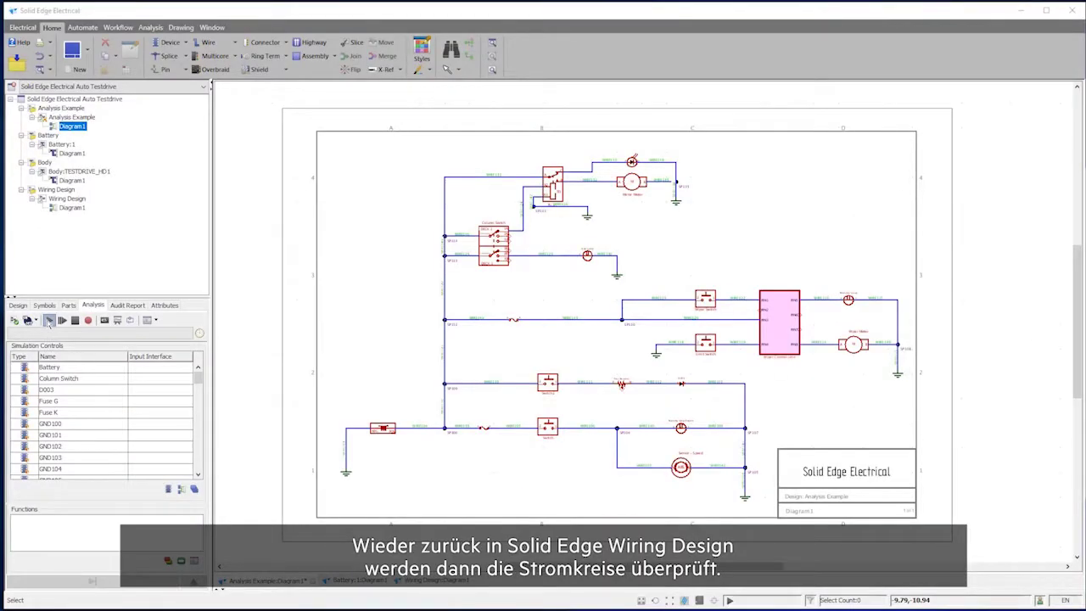
Start the circuit simulation on the Analysis Example diagram and set the Column Switch to position 2.
{"action": "left_click", "coordinate": [50, 320]}
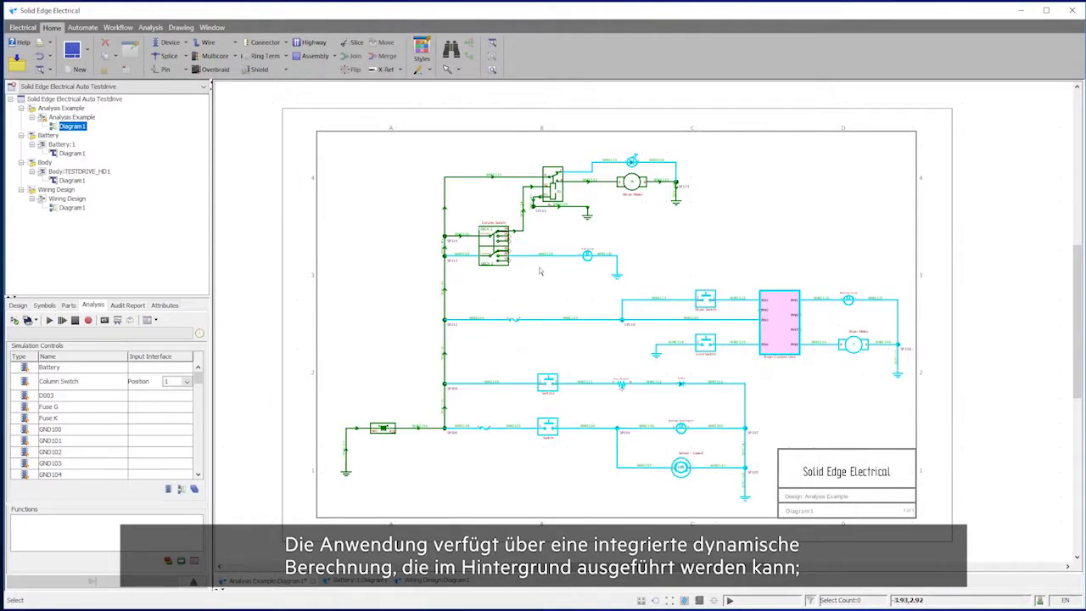
{"action": "scroll", "coordinate": [539, 272], "scroll_direction": "up", "scroll_amount": 5}
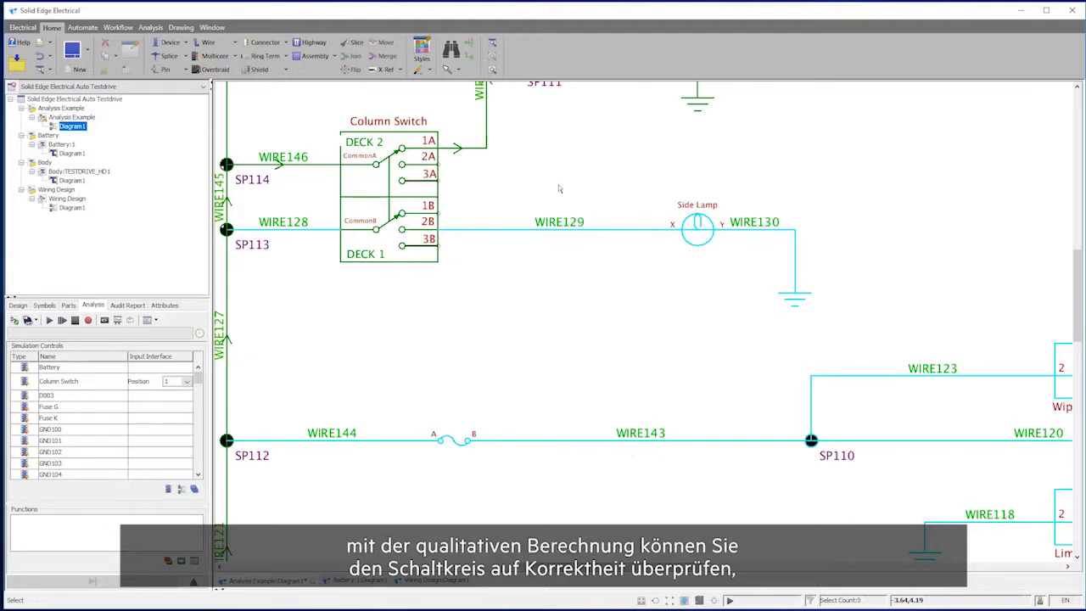
{"action": "middle_click_drag", "start_coordinate": [558, 186], "coordinate": [551, 376]}
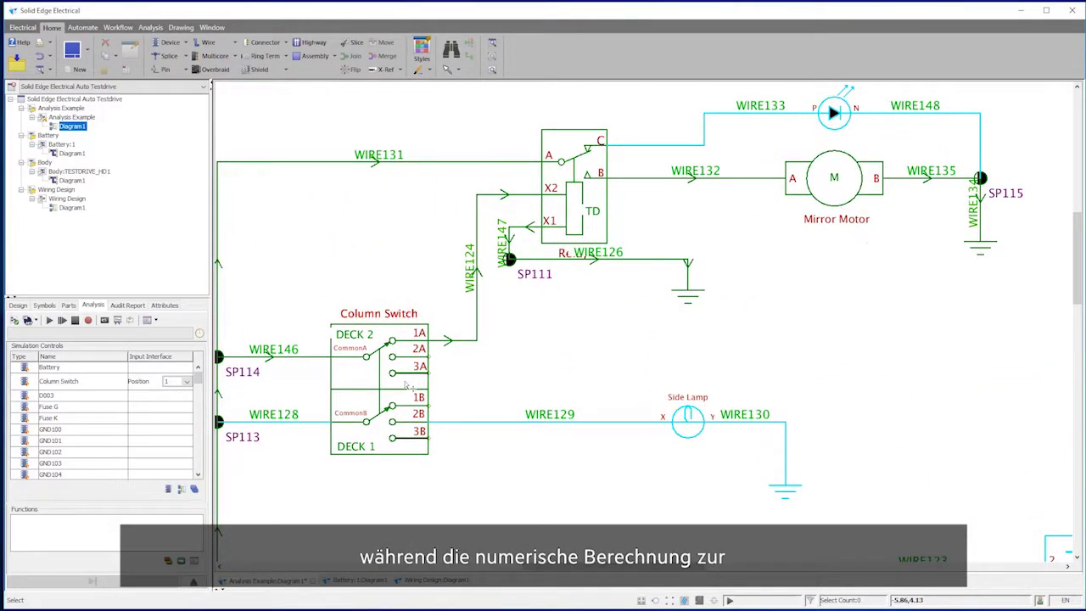
{"action": "mouse_move", "coordinate": [407, 384]}
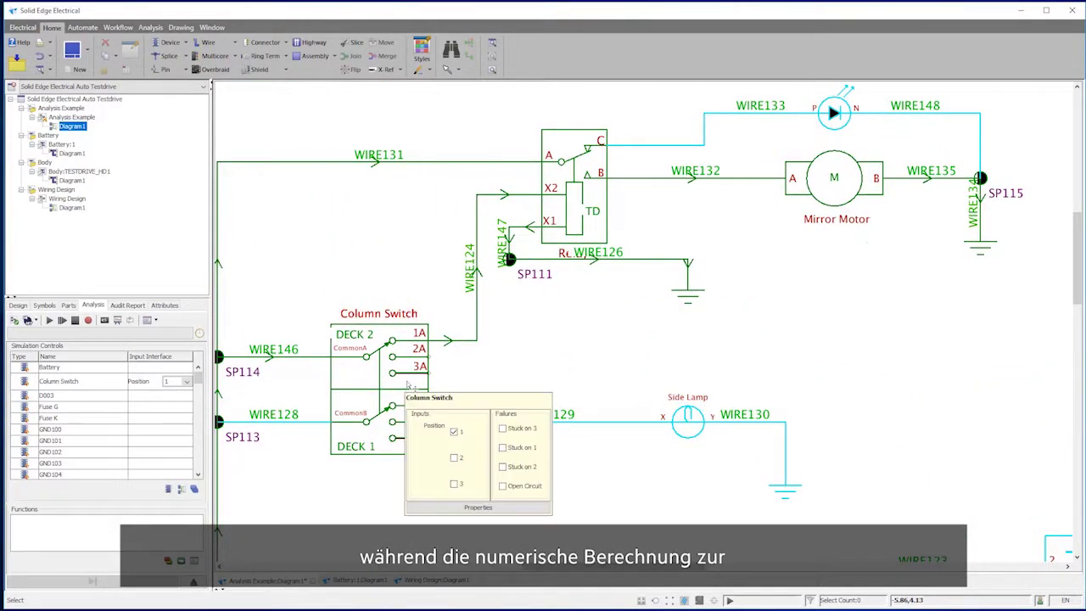
{"action": "left_click", "coordinate": [456, 459]}
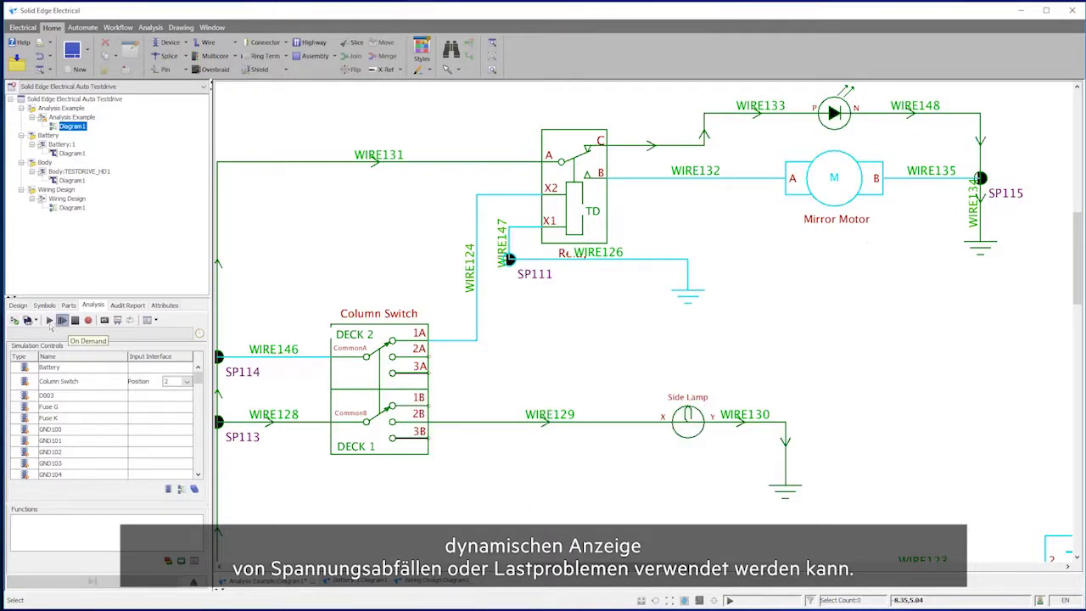
Choose the simulation type and inspect the electrical values of the Side Lamp.
{"action": "left_click", "coordinate": [33, 320]}
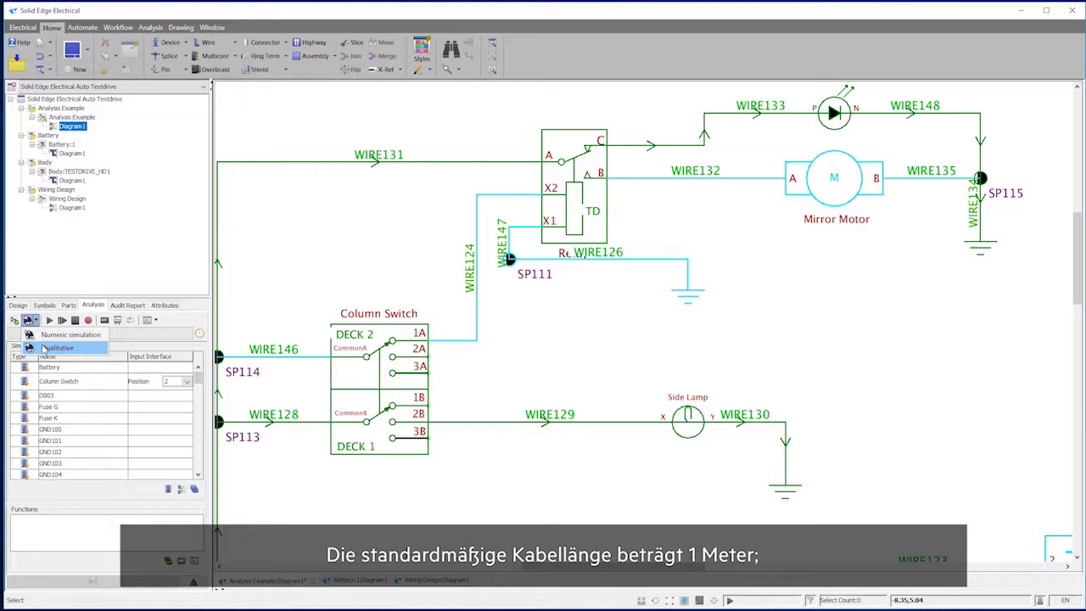
{"action": "left_click", "coordinate": [51, 348]}
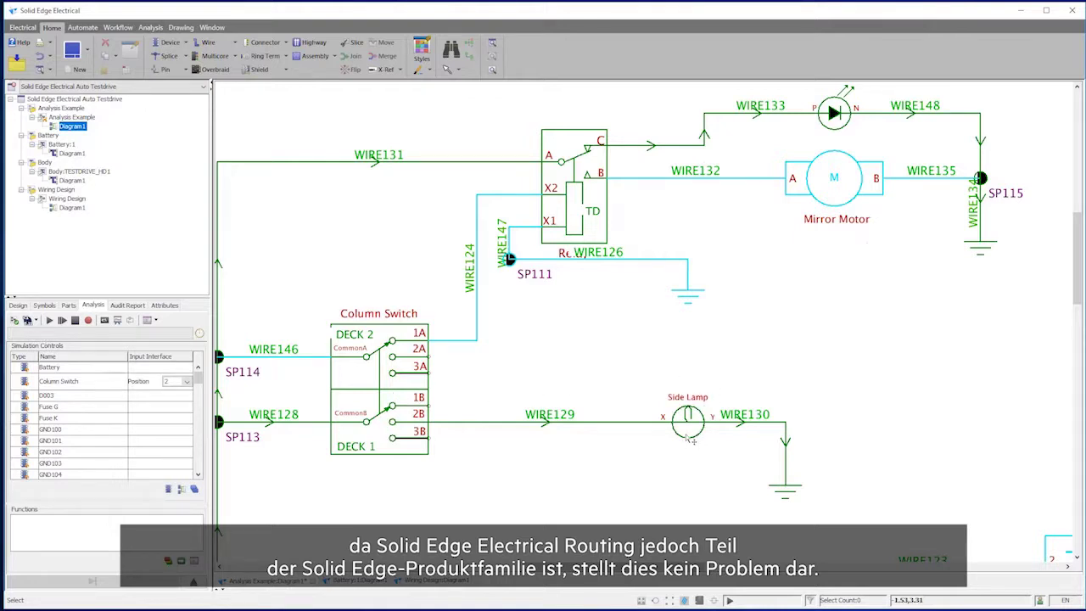
{"action": "mouse_move", "coordinate": [677, 437]}
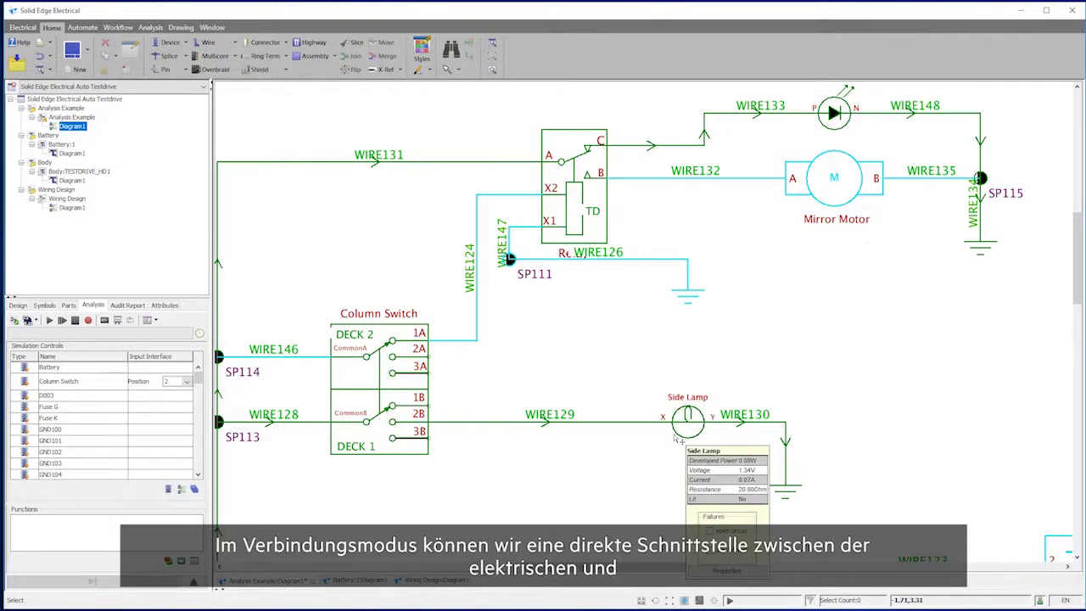
{"action": "mouse_move", "coordinate": [726, 429]}
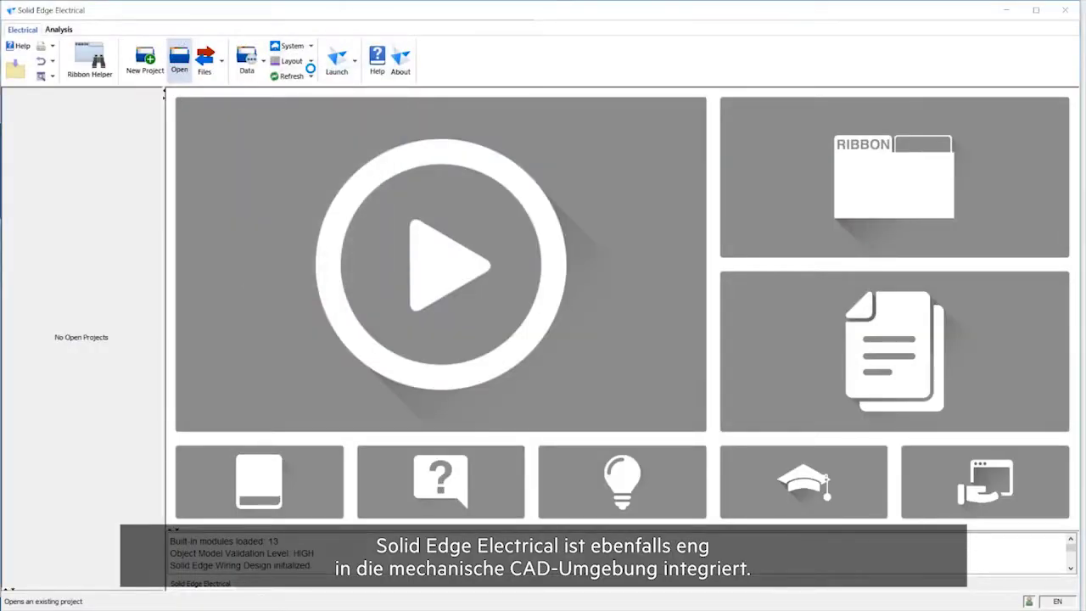
Open the 02 - Test Stand diagram from the PDV15093 Control Cabinet Build in the Bottle Top Tension Tester project.
{"action": "double_click", "coordinate": [94, 130]}
{"action": "double_click", "coordinate": [88, 140]}
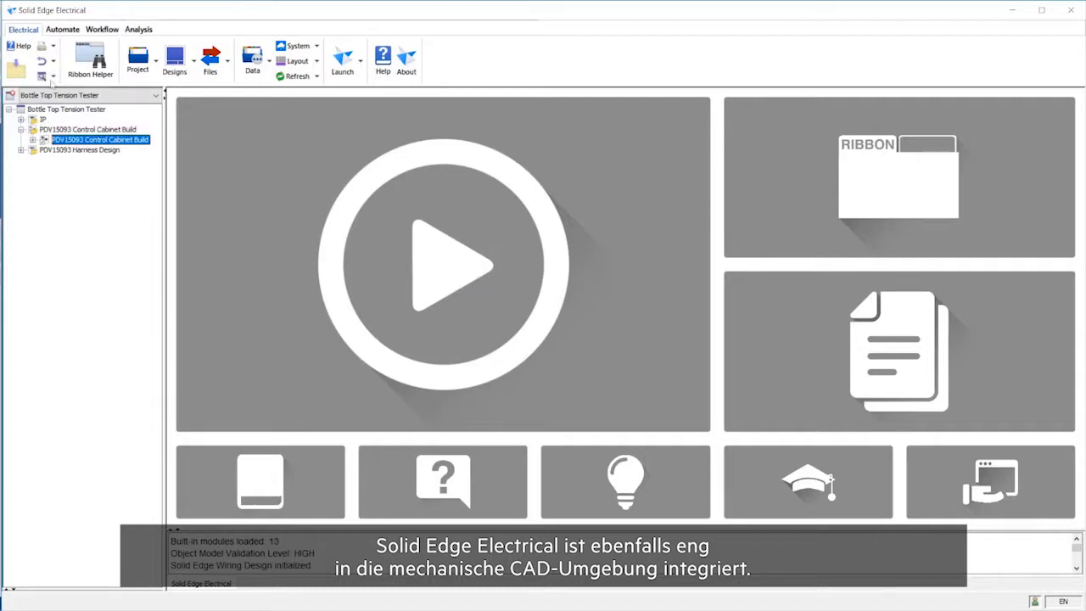
{"action": "double_click", "coordinate": [85, 170]}
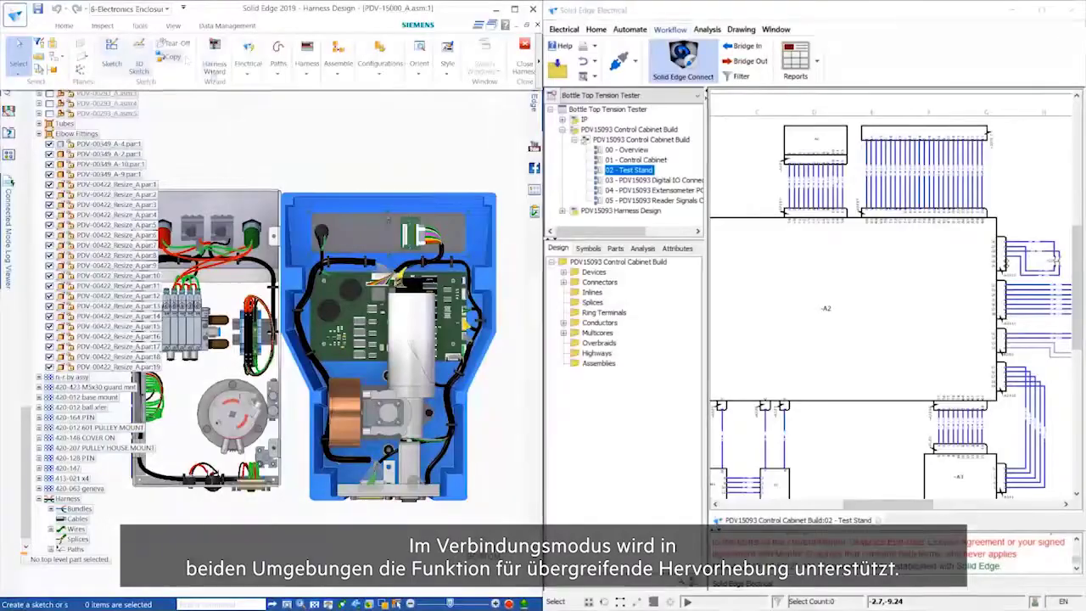
Switch to Solid Edge Harness Design and select the wires above the circuit board to locate them in the wiring diagram.
{"action": "left_click", "coordinate": [248, 61]}
{"action": "left_click", "coordinate": [412, 111]}
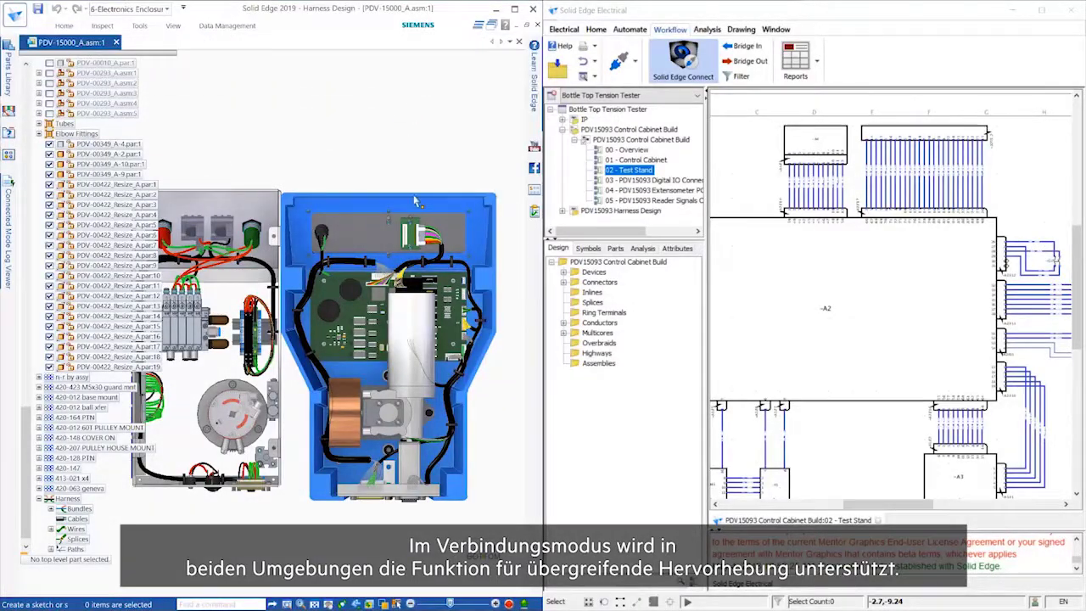
{"action": "scroll", "coordinate": [365, 287], "scroll_direction": "up", "scroll_amount": 2}
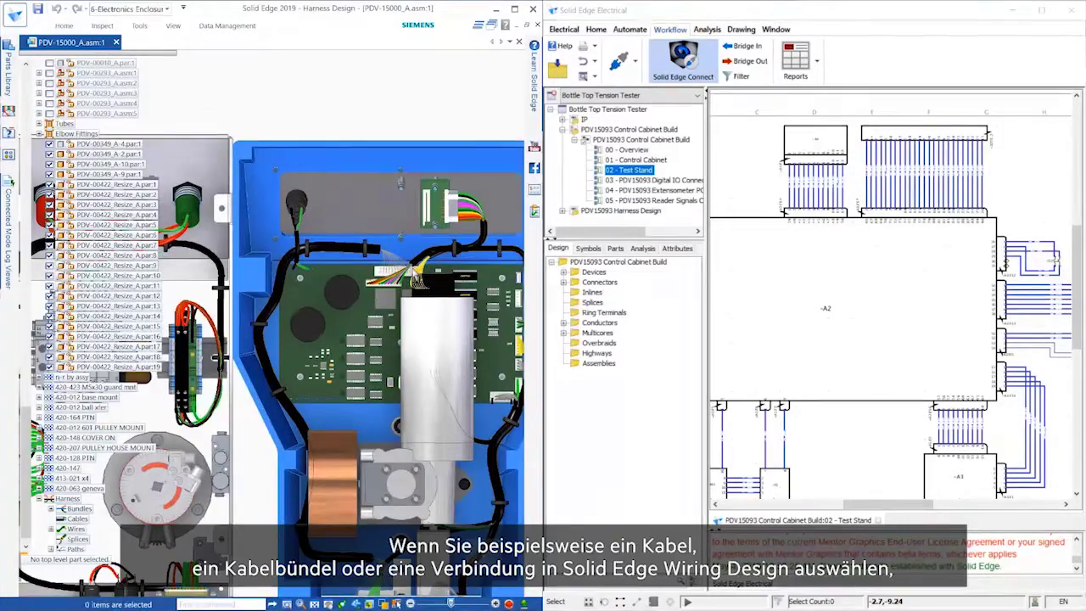
{"action": "left_click", "coordinate": [383, 273]}
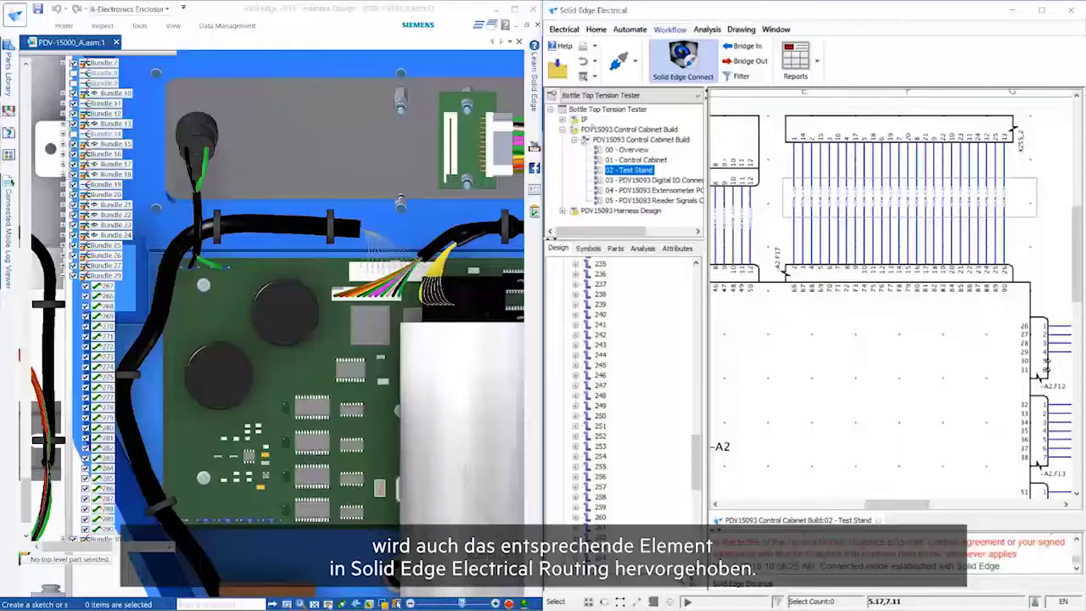
Select all conductors running up from connector A2.P17 on the Test Stand diagram and change their color in the conductor properties.
{"action": "left_click_drag", "start_coordinate": [782, 177], "coordinate": [1037, 217]}
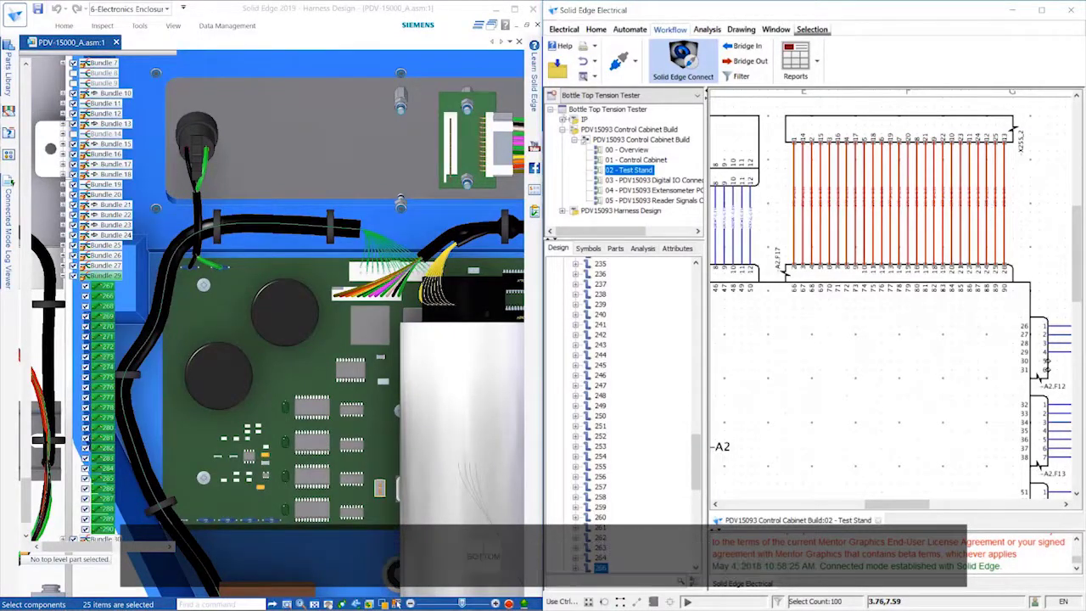
{"action": "right_click", "coordinate": [996, 201]}
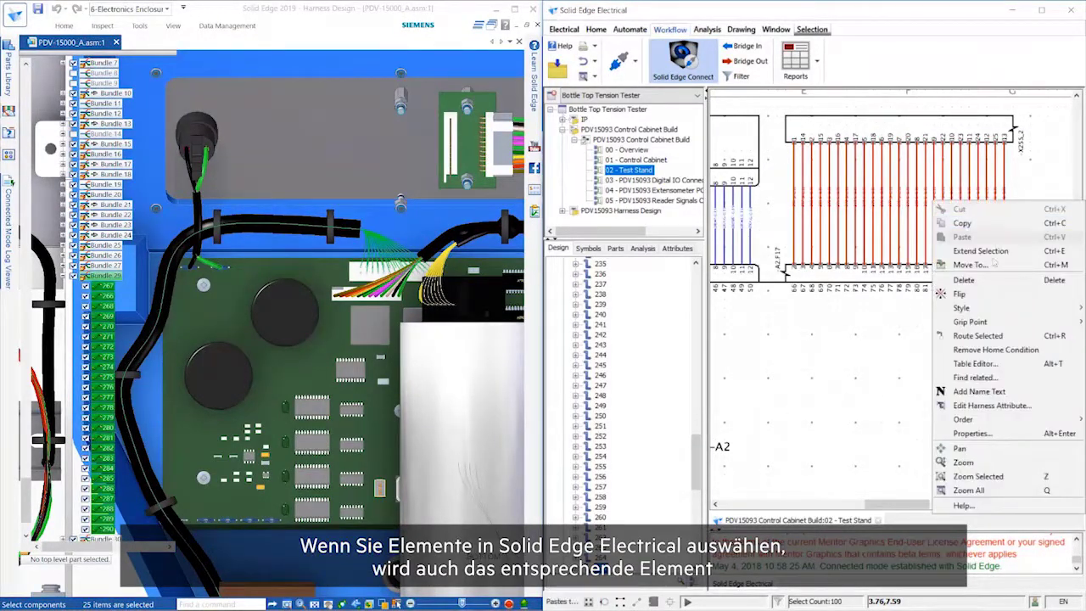
{"action": "left_click", "coordinate": [973, 433]}
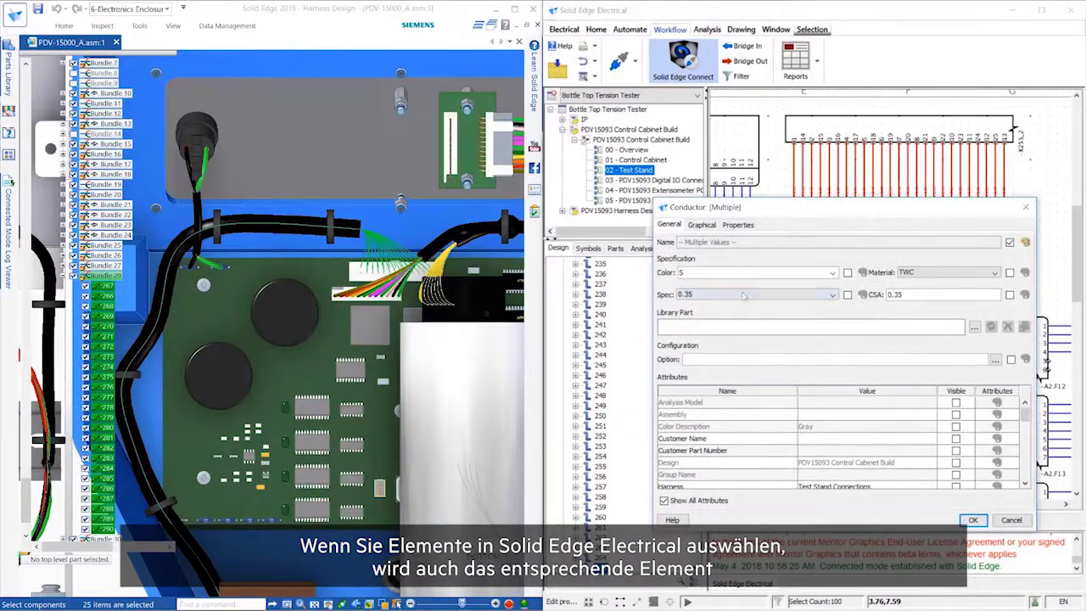
{"action": "left_click", "coordinate": [833, 272]}
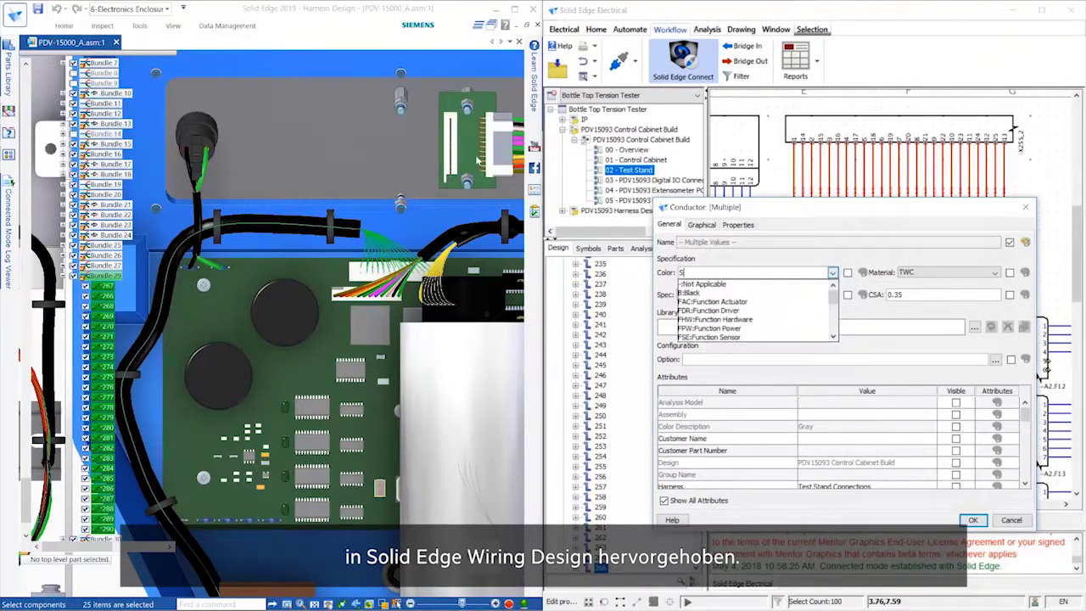
{"action": "scroll", "coordinate": [773, 318], "scroll_direction": "down", "scroll_amount": 3}
{"action": "left_click", "coordinate": [781, 328]}
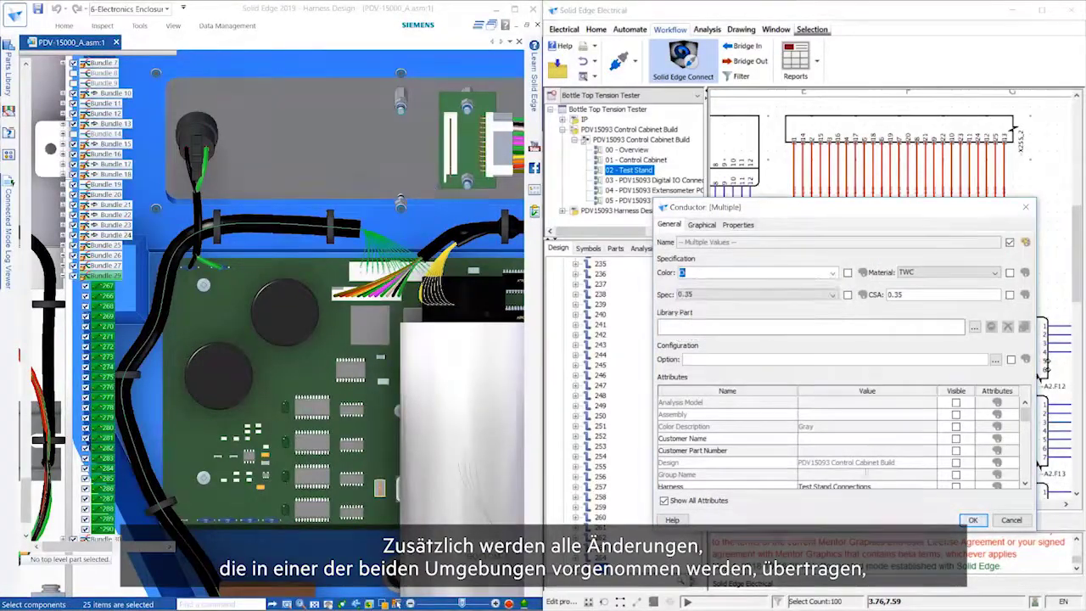
{"action": "left_click", "coordinate": [984, 518]}
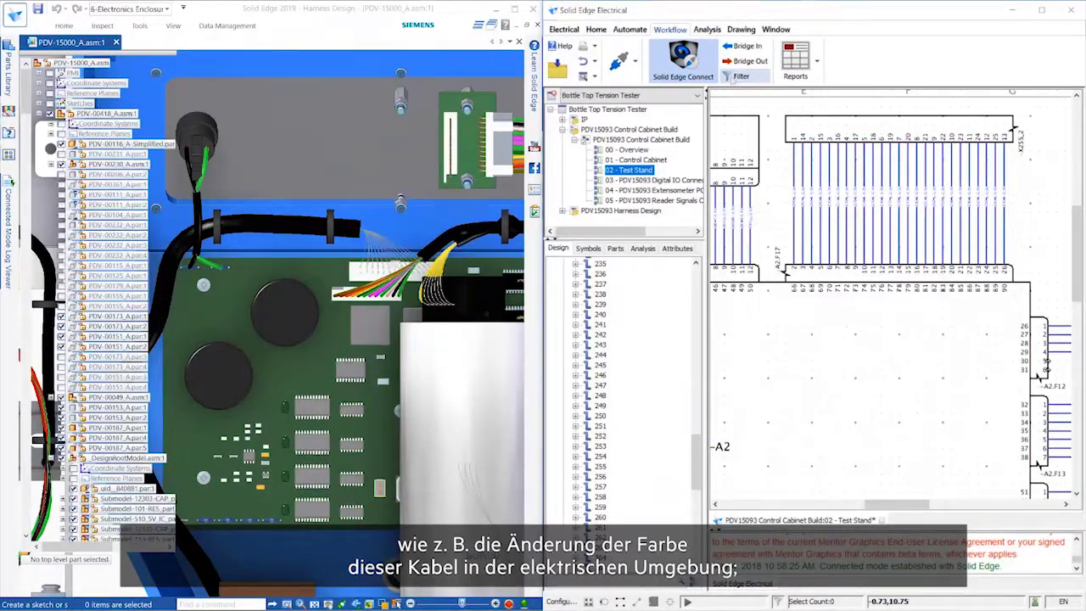
Set the bridge filter to include both the CONTROL HARNESS and TEST STAND CONNECTIONS harnesses.
{"action": "left_click", "coordinate": [736, 76]}
{"action": "left_click", "coordinate": [762, 247]}
{"action": "left_click", "coordinate": [933, 310]}
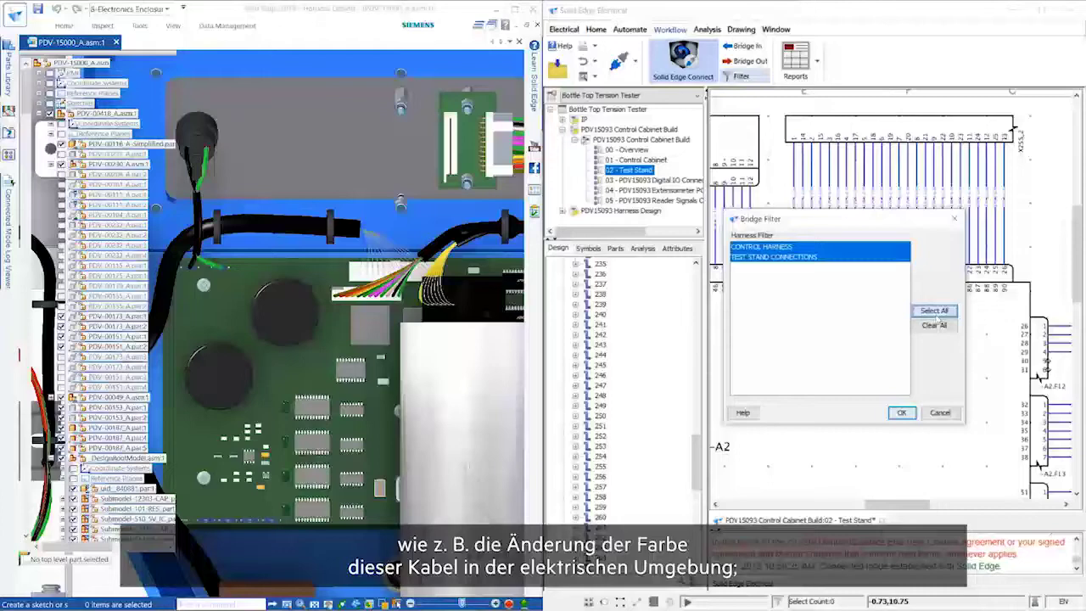
{"action": "left_click", "coordinate": [901, 412]}
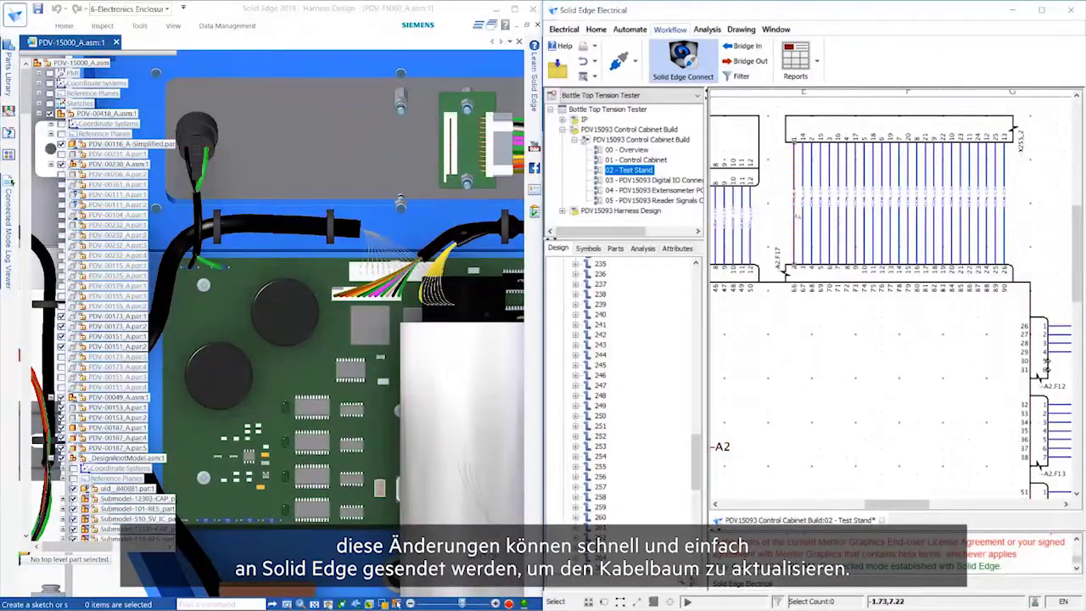
Bridge out the filtered wiring data to the 3D assembly, then review and close the export report.
{"action": "left_click", "coordinate": [748, 63]}
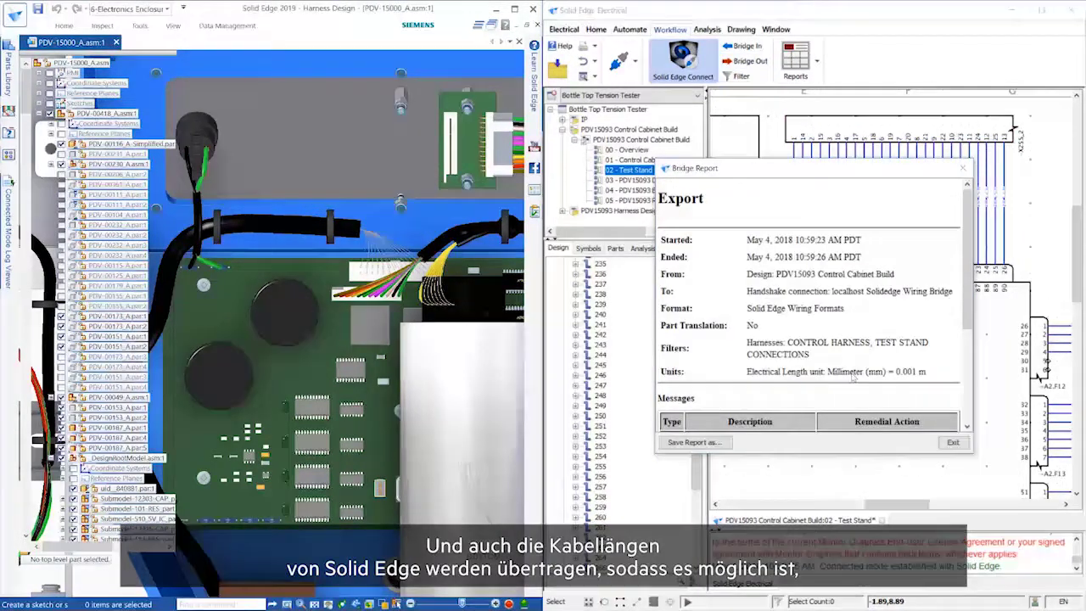
{"action": "scroll", "coordinate": [851, 376], "scroll_direction": "down", "scroll_amount": 3}
{"action": "left_click", "coordinate": [949, 445]}
Switch to Solid Edge Harness Design and update the harness with the transferred electrical changes.
{"action": "left_click", "coordinate": [70, 27]}
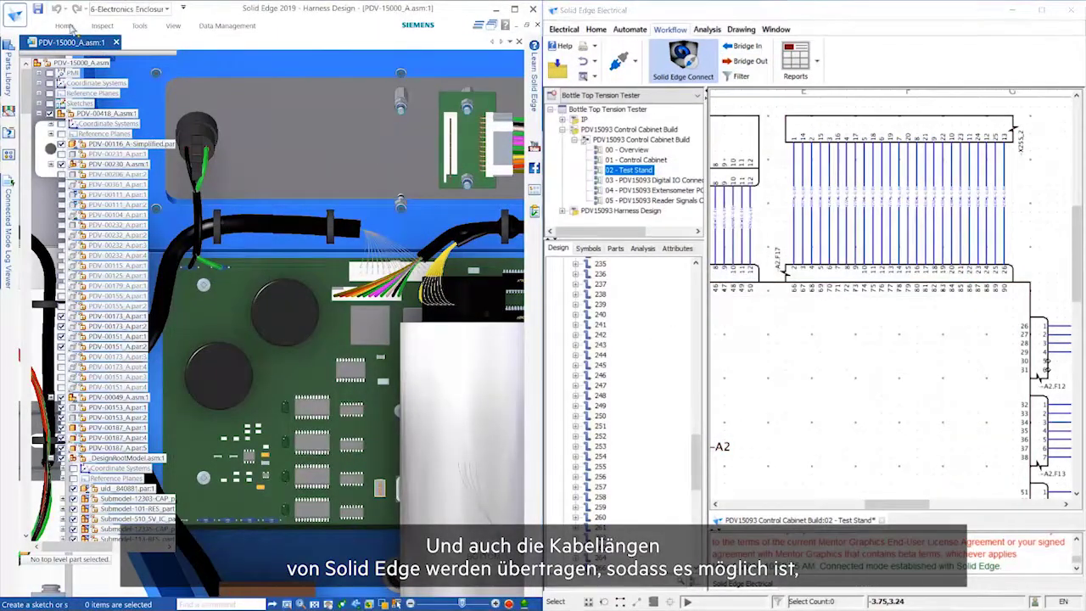
{"action": "left_click", "coordinate": [251, 74]}
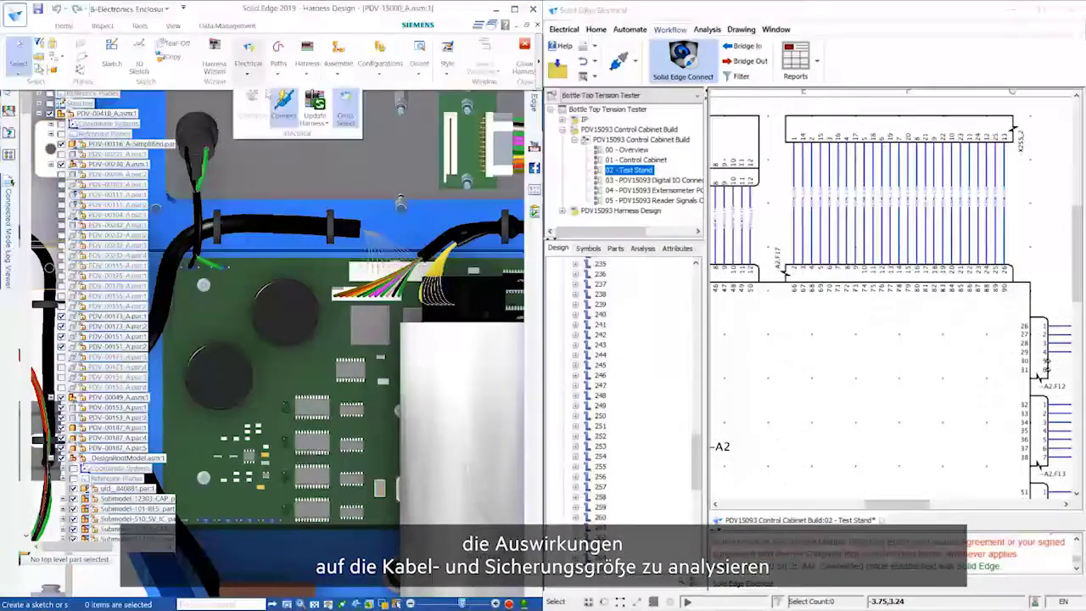
{"action": "left_click", "coordinate": [310, 101]}
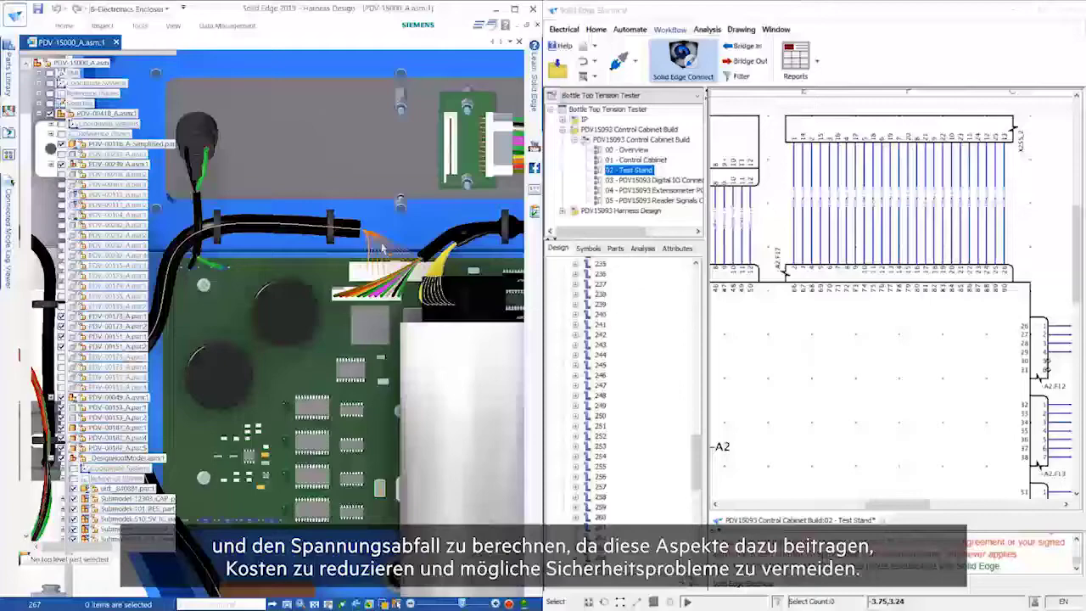
Set the color of all conductors running up from connector A2.P17 to W:White, bridge the change out and close the export report.
{"action": "left_click_drag", "start_coordinate": [769, 176], "coordinate": [1037, 232]}
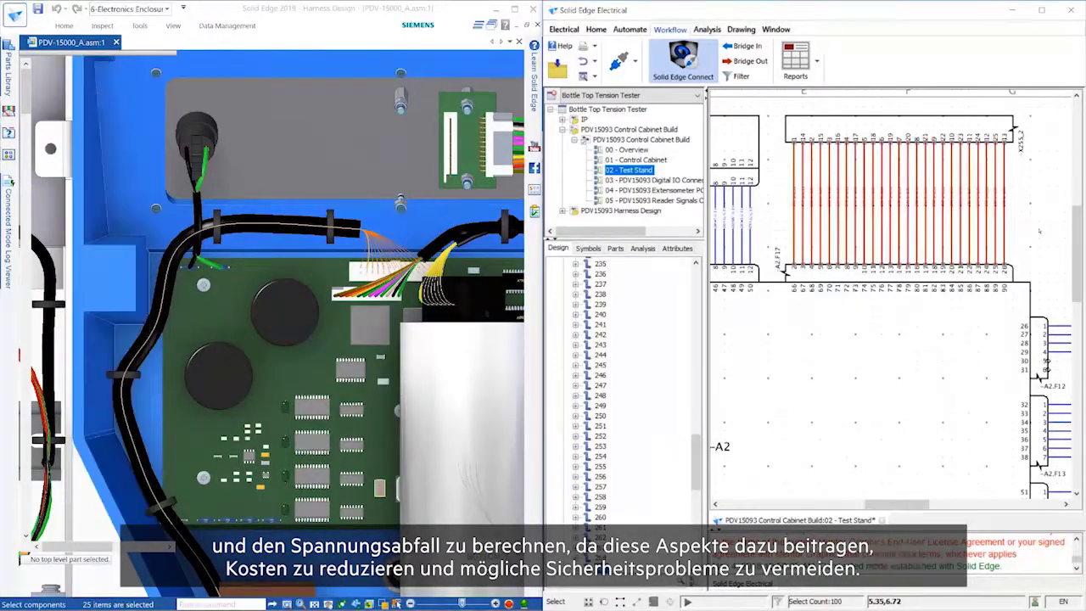
{"action": "right_click", "coordinate": [1008, 204]}
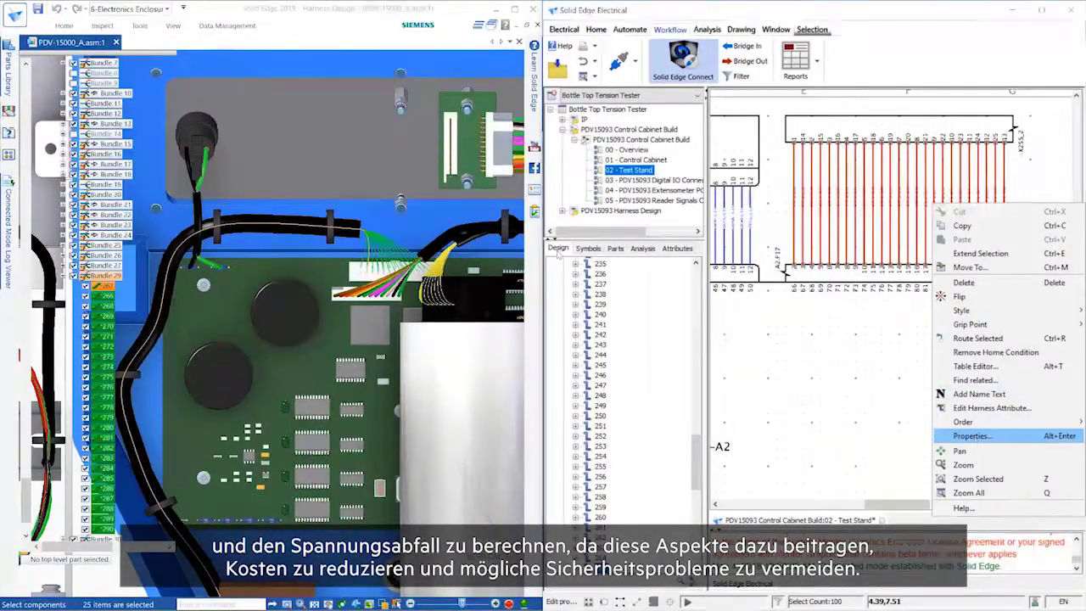
{"action": "left_click", "coordinate": [971, 435]}
{"action": "left_click", "coordinate": [797, 272]}
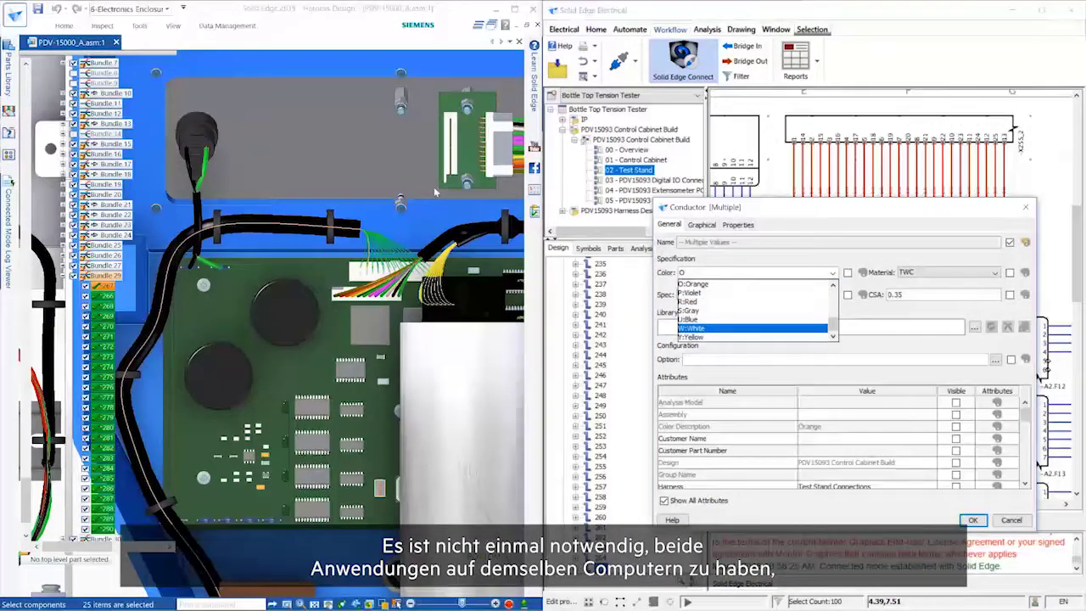
{"action": "left_click", "coordinate": [756, 323]}
{"action": "left_click", "coordinate": [974, 520]}
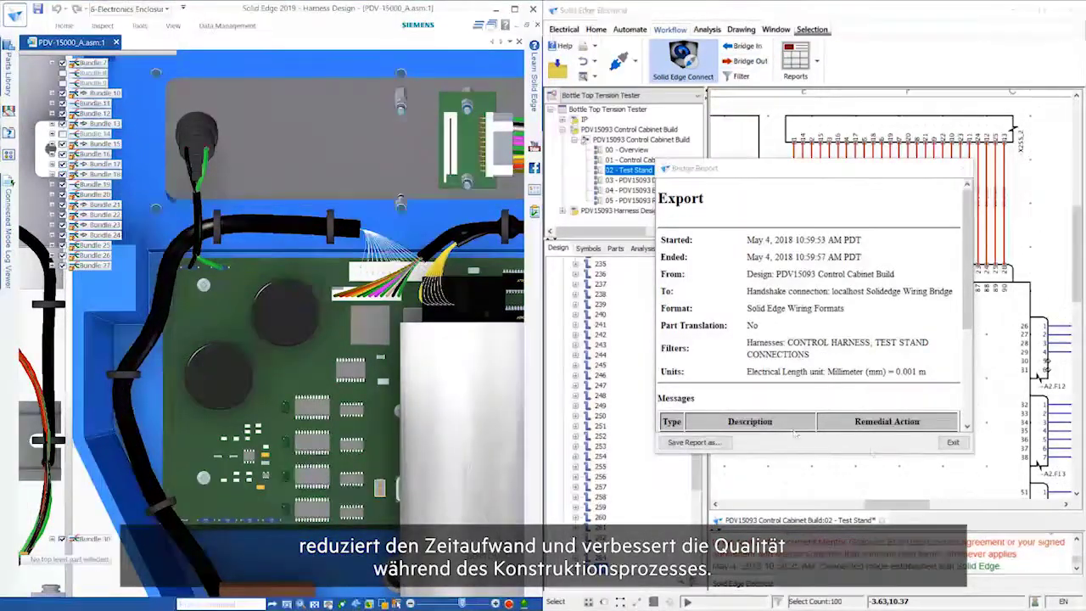
{"action": "left_click", "coordinate": [953, 442]}
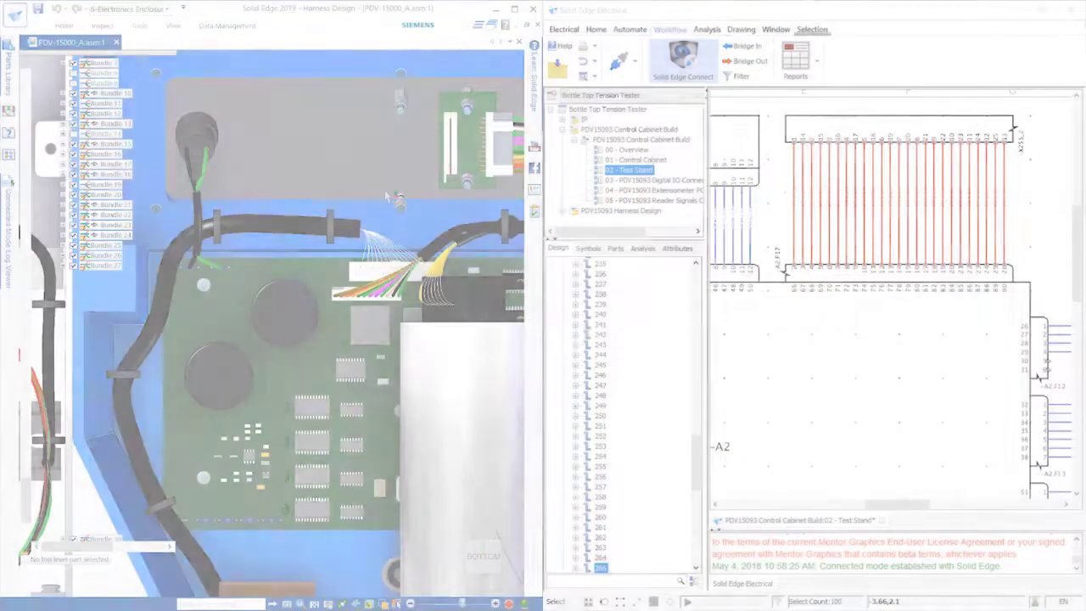